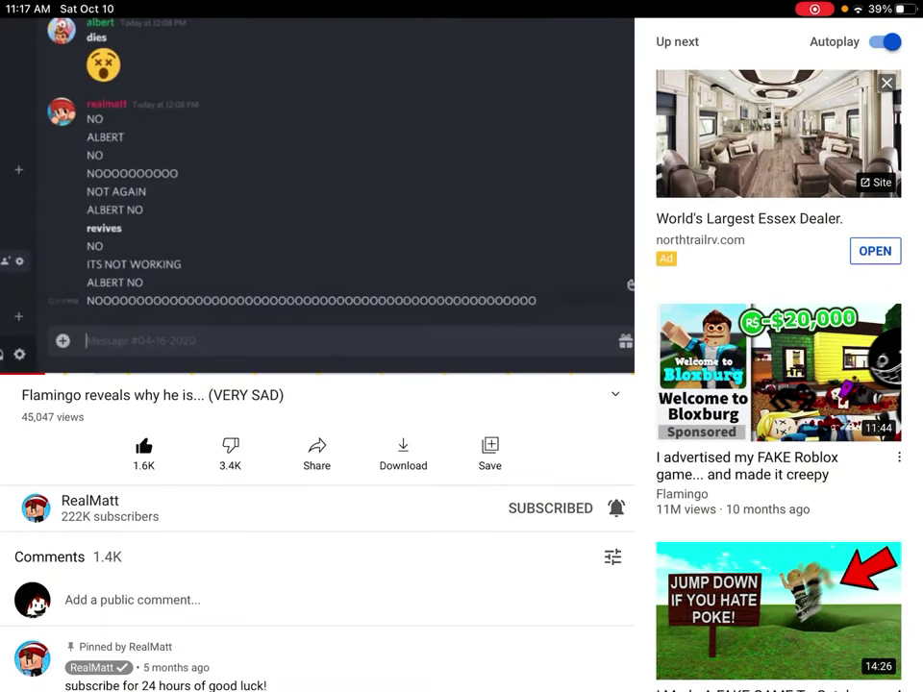
Play the Flamingo video full screen, with brief pauses, up to 0:53
{"action": "left_click", "coordinate": [317, 192]}
{"action": "left_click", "coordinate": [318, 197]}
{"action": "left_click", "coordinate": [317, 193]}
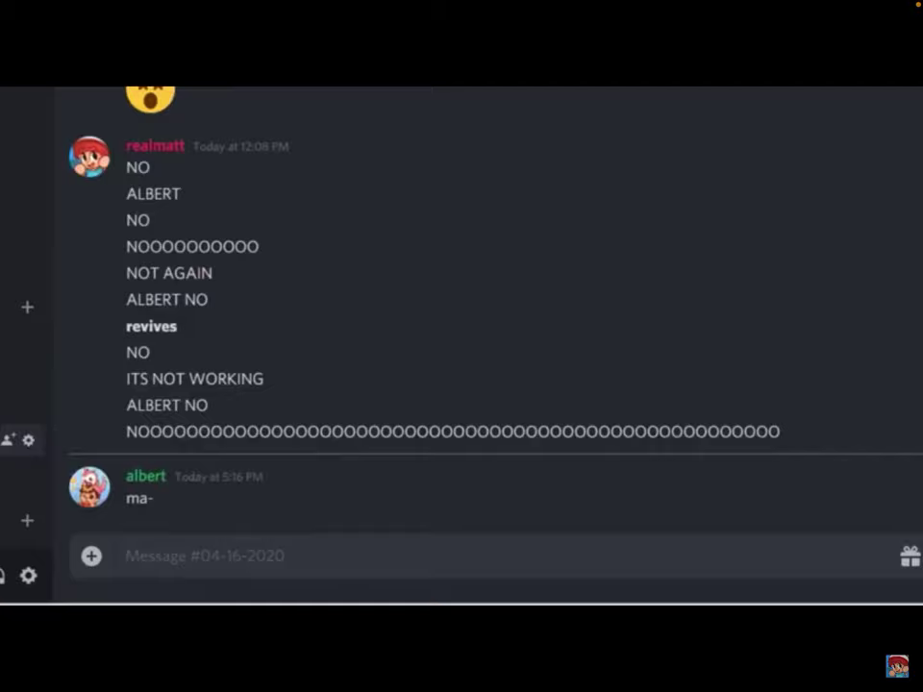
{"action": "left_click", "coordinate": [461, 346]}
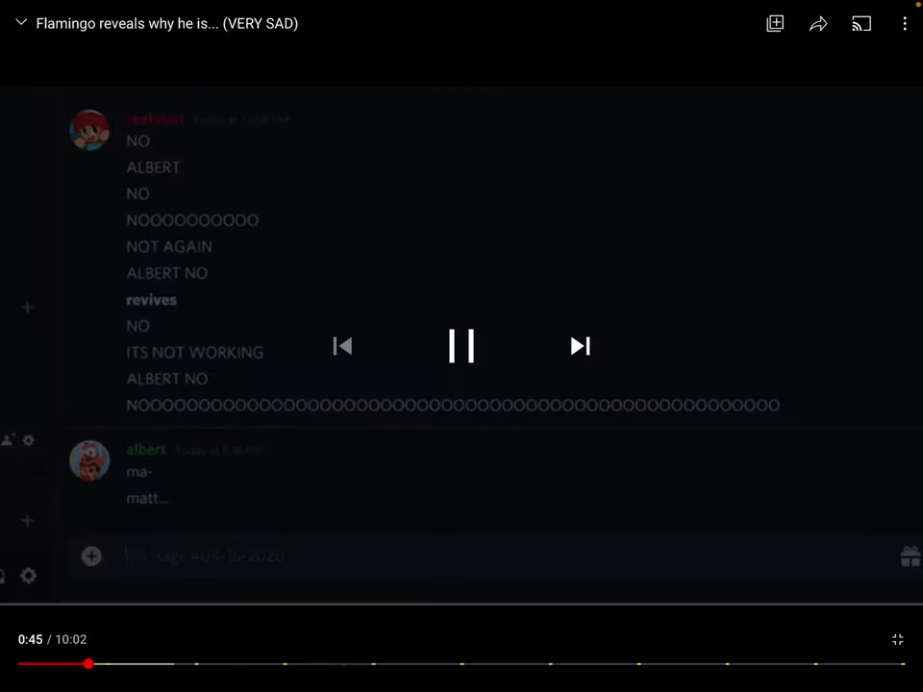
{"action": "left_click", "coordinate": [461, 346]}
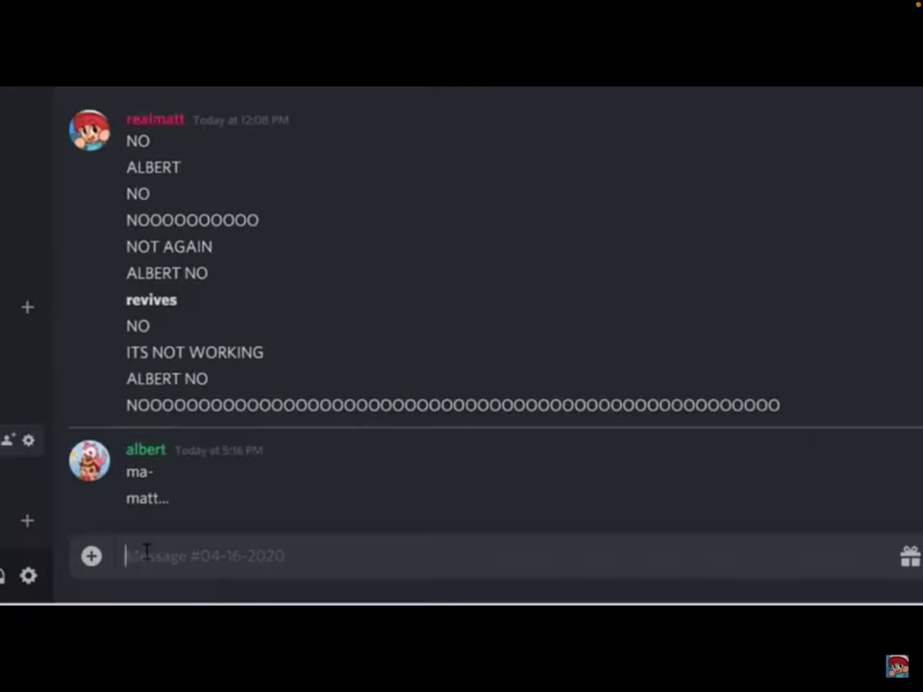
{"action": "left_click", "coordinate": [461, 346]}
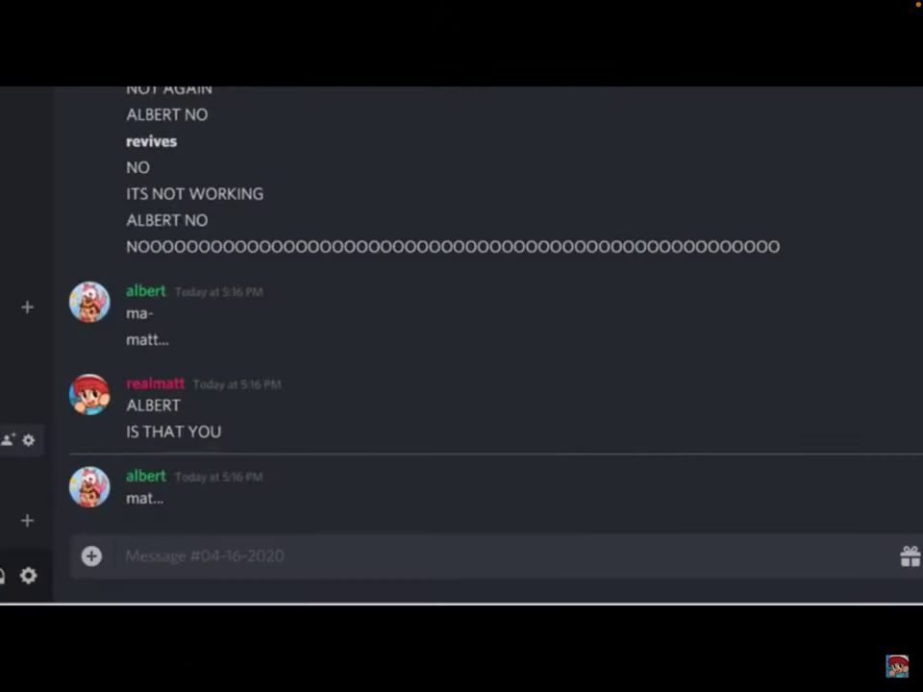
Pause at 0:53, exit full screen, and like RealMatt's pinned comment
{"action": "left_click", "coordinate": [462, 346]}
{"action": "left_click", "coordinate": [910, 644]}
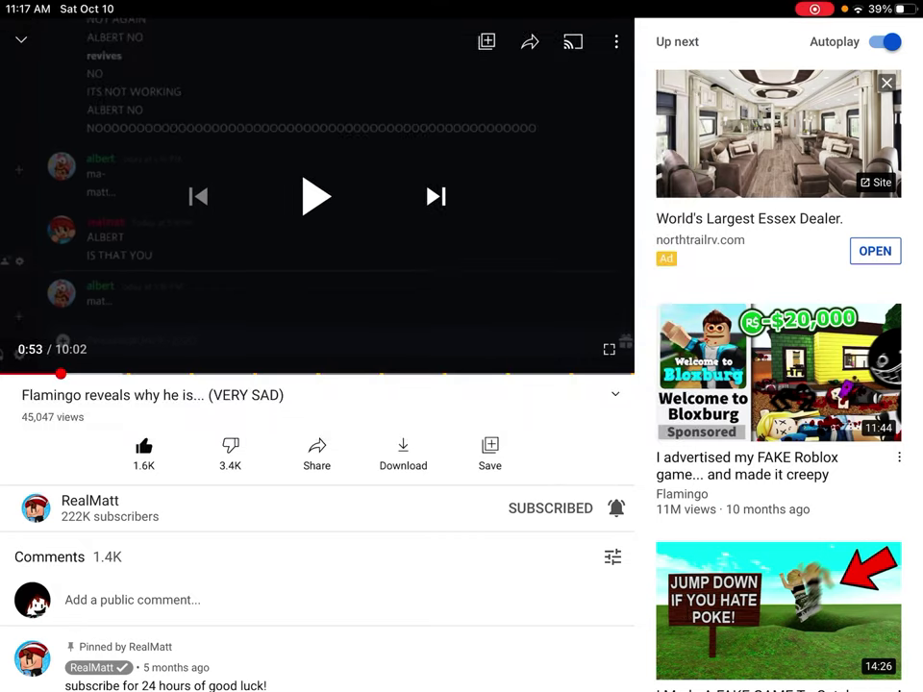
{"action": "scroll", "coordinate": [318, 529], "scroll_direction": "down", "scroll_amount": 5}
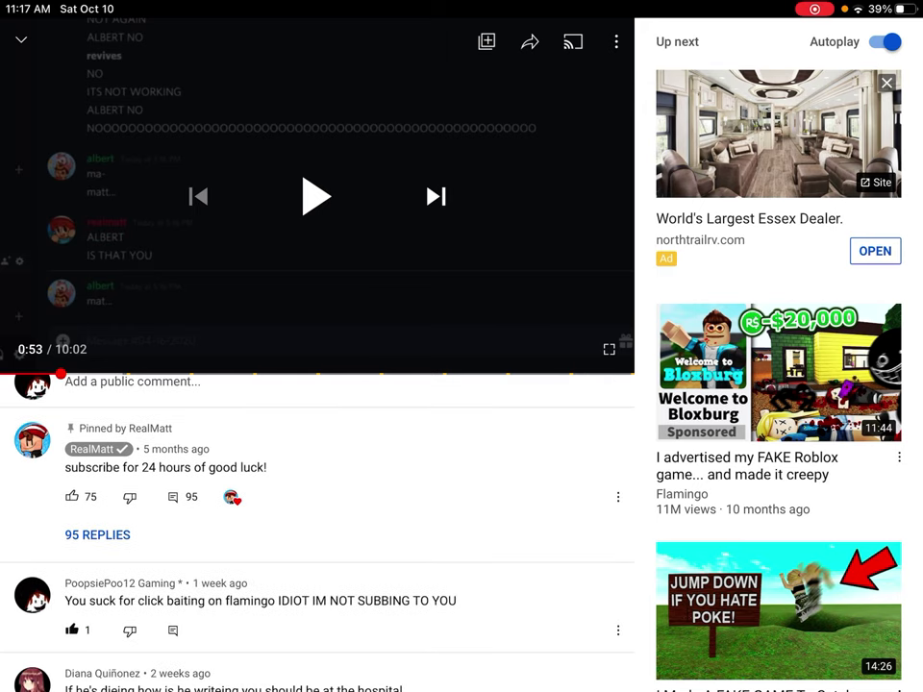
{"action": "left_click", "coordinate": [72, 497]}
Edit the click-baiting comment to add 'Nvm I take that back I am a true flamingo fan' below a blank line
{"action": "left_click", "coordinate": [617, 630]}
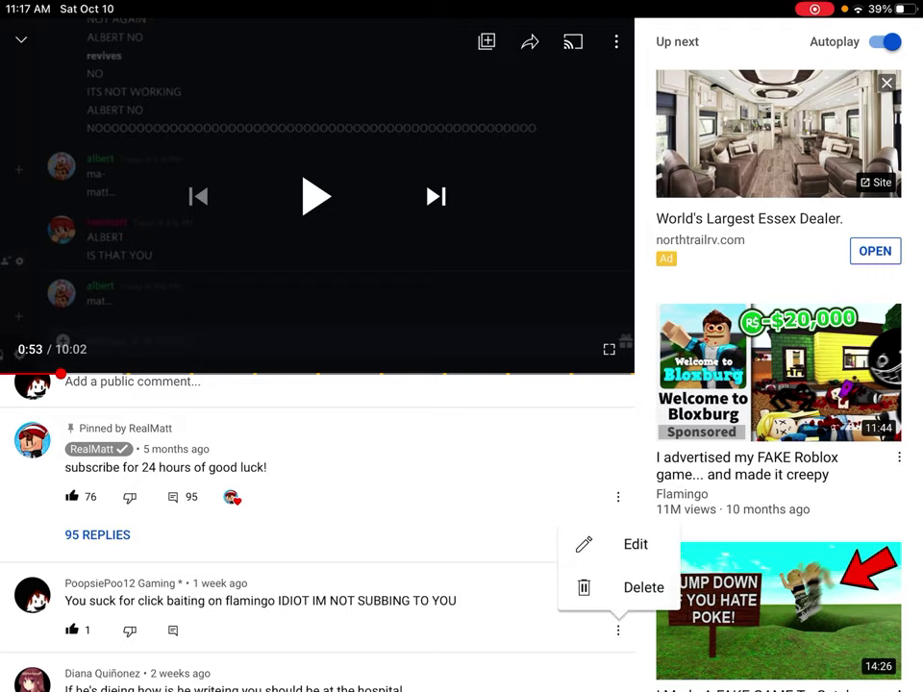
{"action": "left_click", "coordinate": [633, 544]}
{"action": "key", "text": "Return"}
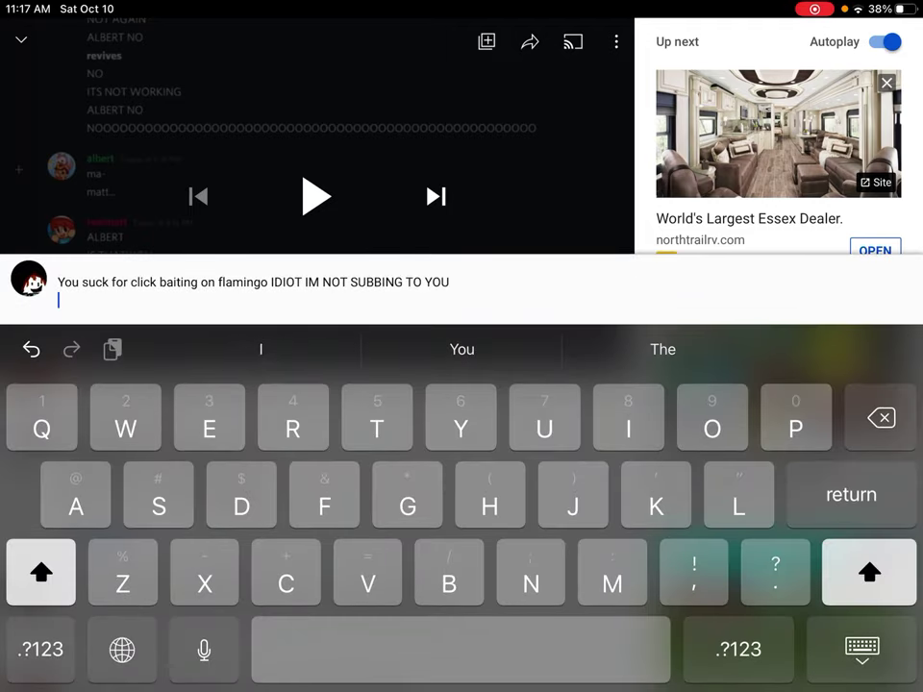
{"action": "key", "text": "Return"}
{"action": "type", "text": "Nvm"}
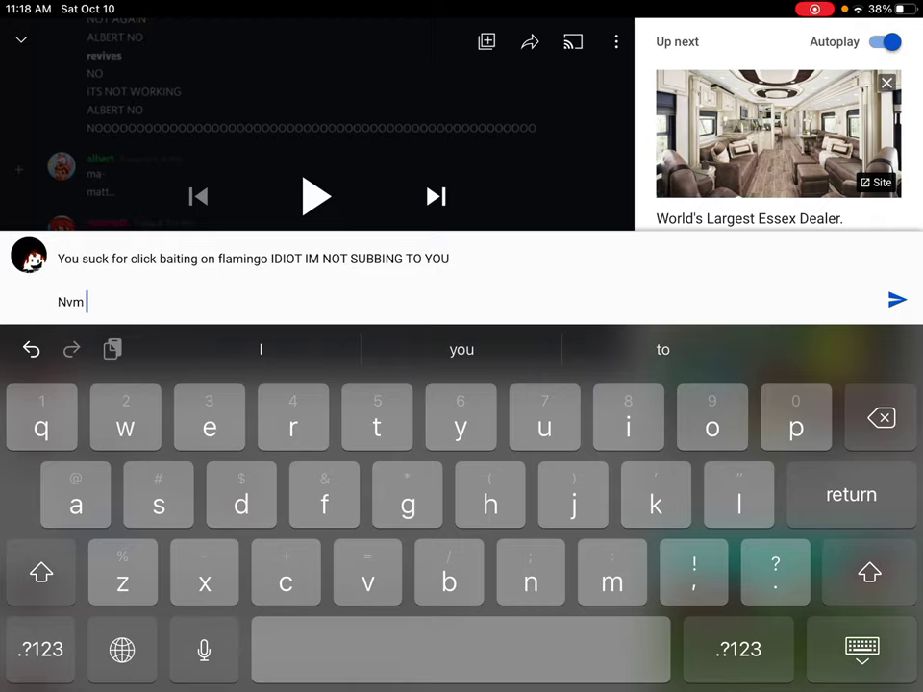
{"action": "type", "text": " I take that"}
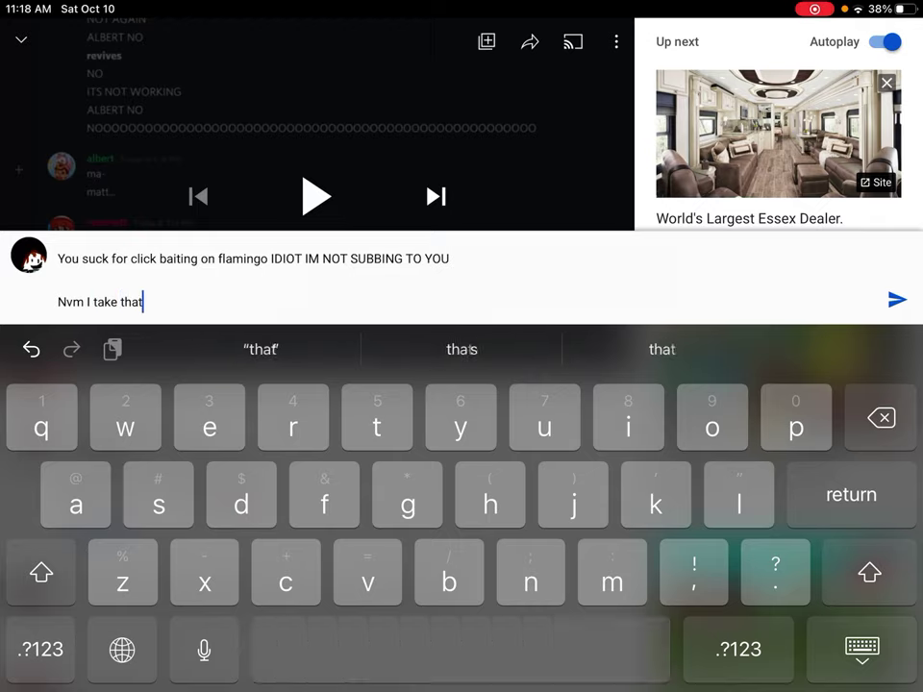
{"action": "type", "text": " back I am"}
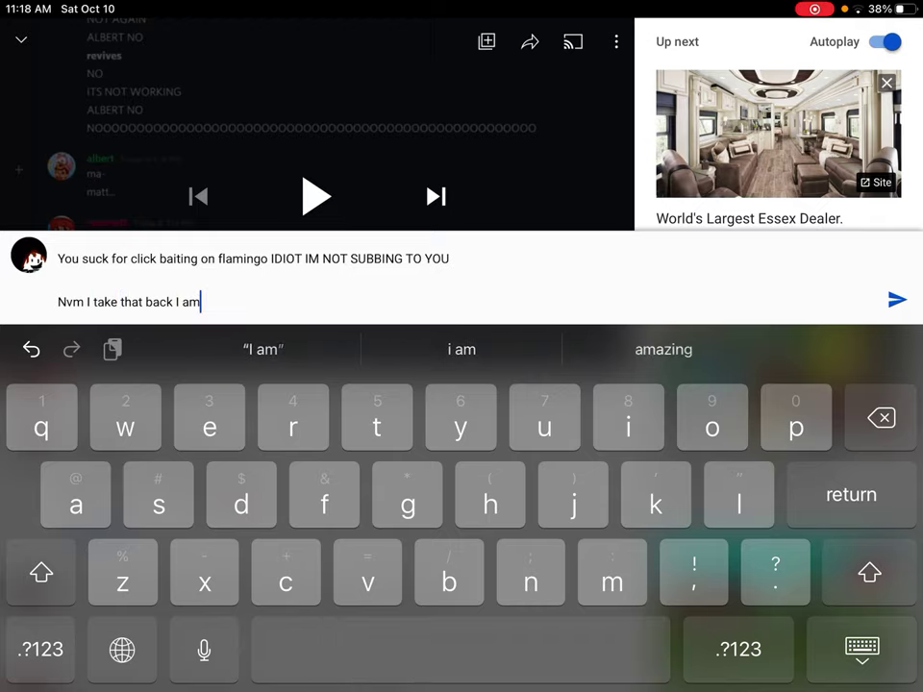
{"action": "type", "text": " a true"}
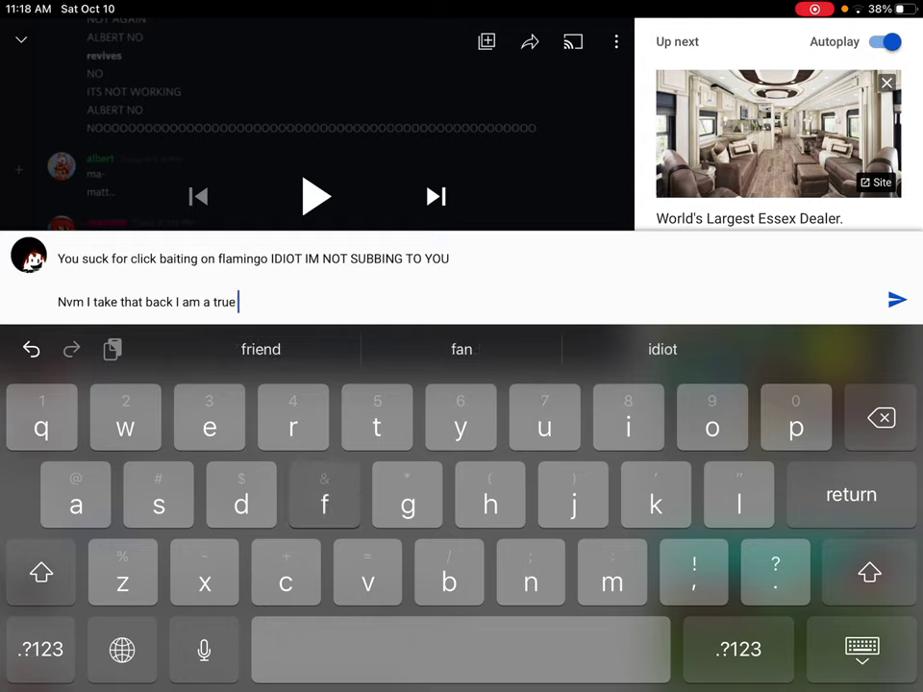
{"action": "type", "text": " flamingo f"}
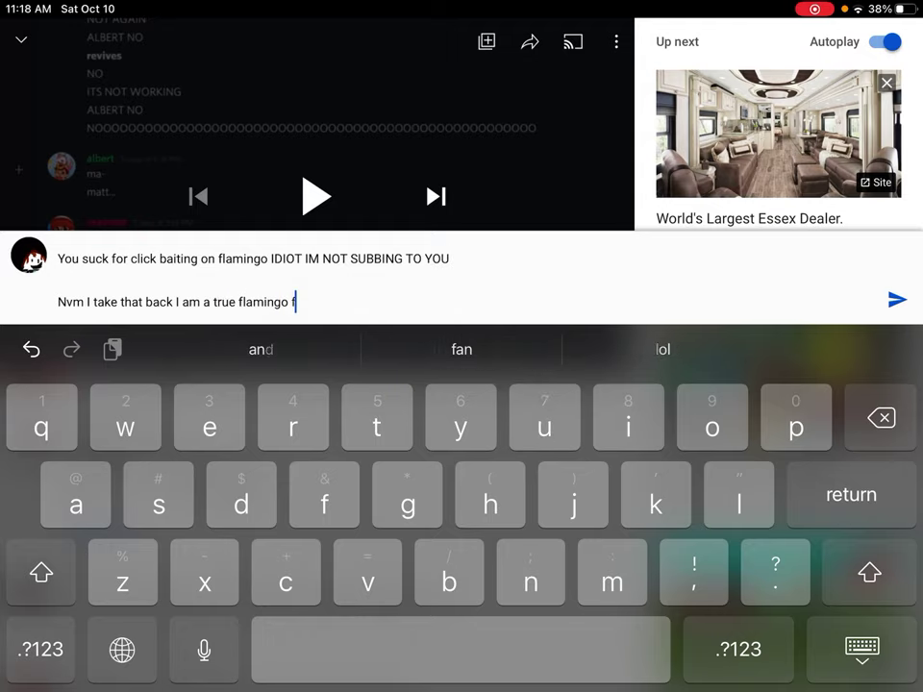
{"action": "type", "text": "an"}
{"action": "left_click", "coordinate": [897, 301]}
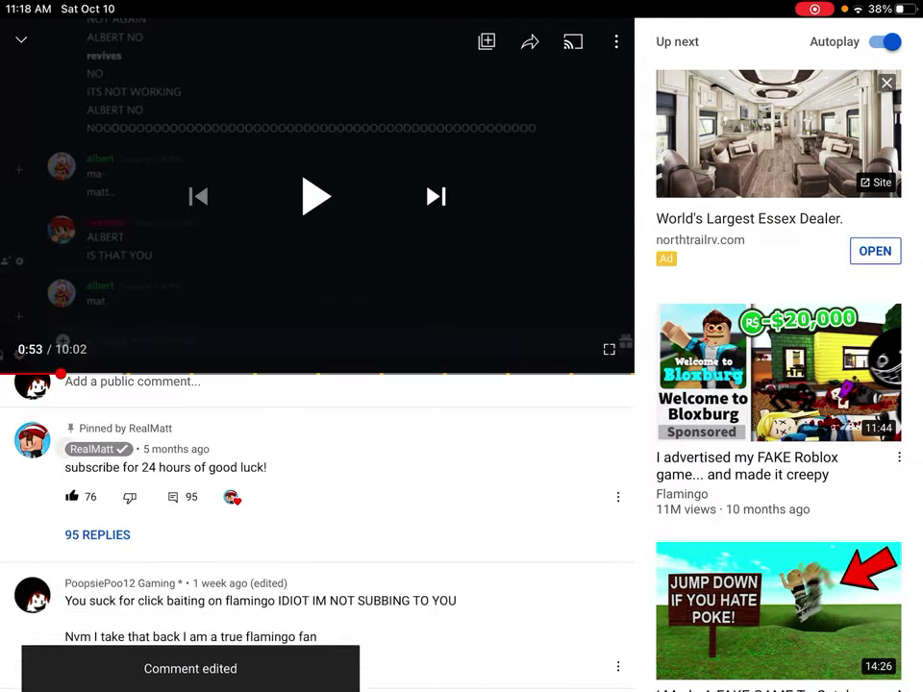
{"action": "scroll", "coordinate": [317, 500], "scroll_direction": "down", "scroll_amount": 2}
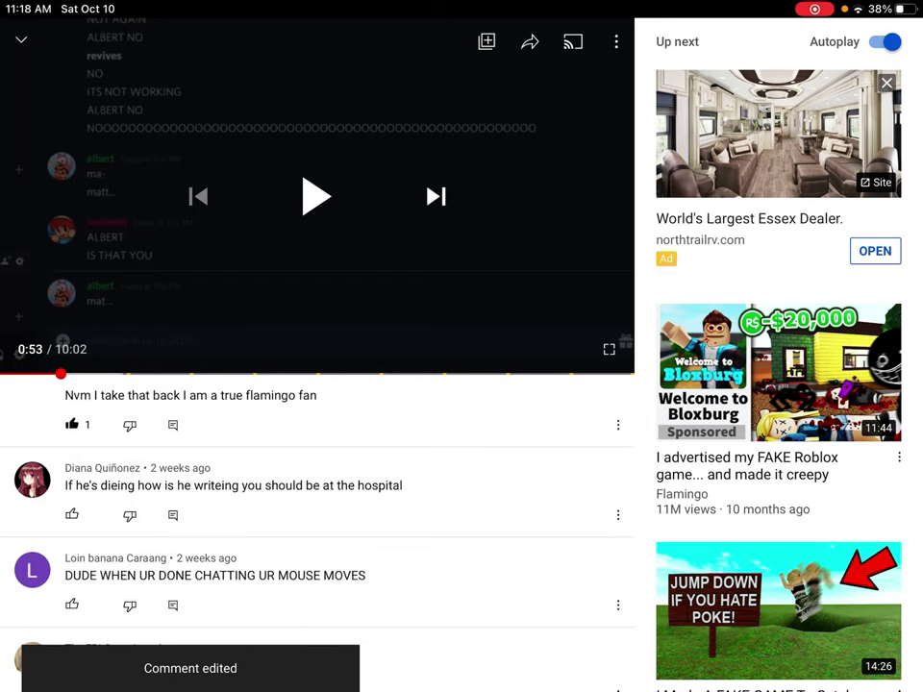
{"action": "scroll", "coordinate": [317, 500], "scroll_direction": "up", "scroll_amount": 1}
{"action": "scroll", "coordinate": [318, 529], "scroll_direction": "up", "scroll_amount": 5}
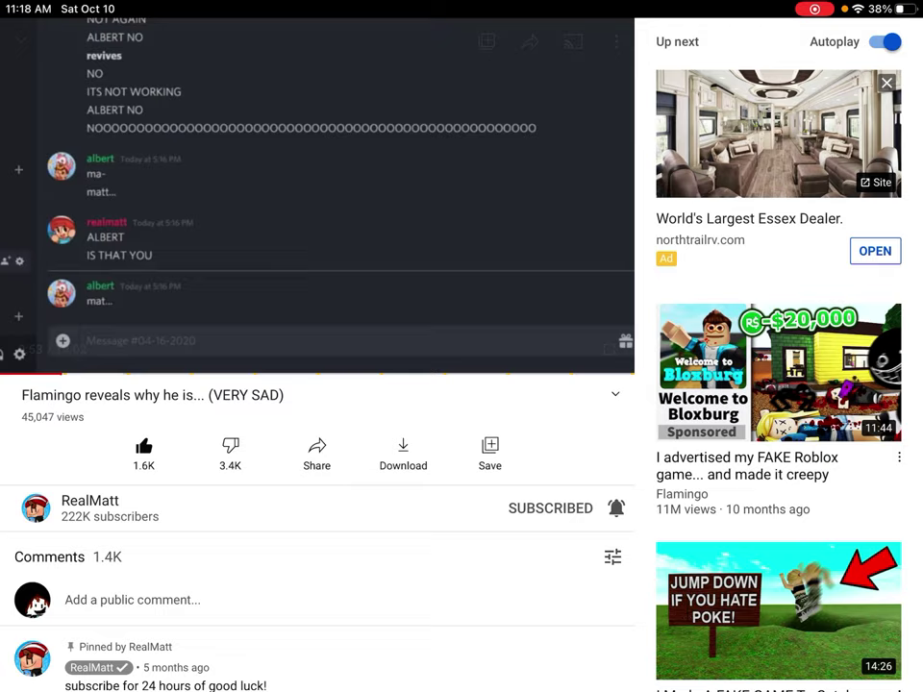
Keep watching full screen, pause at 2:15 of 10:02, and exit full screen
{"action": "left_click", "coordinate": [608, 349]}
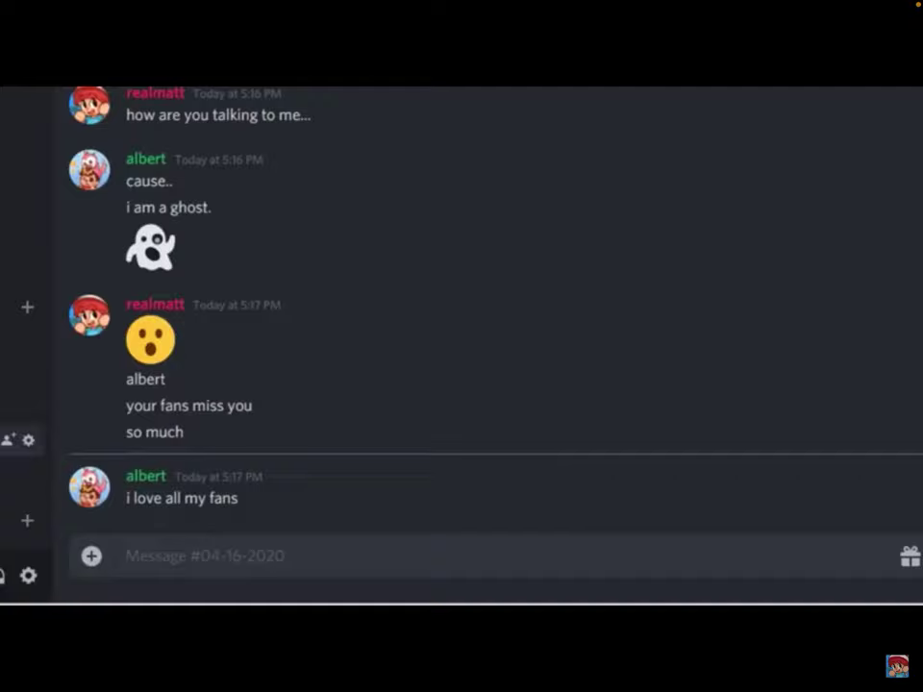
{"action": "left_click", "coordinate": [461, 346]}
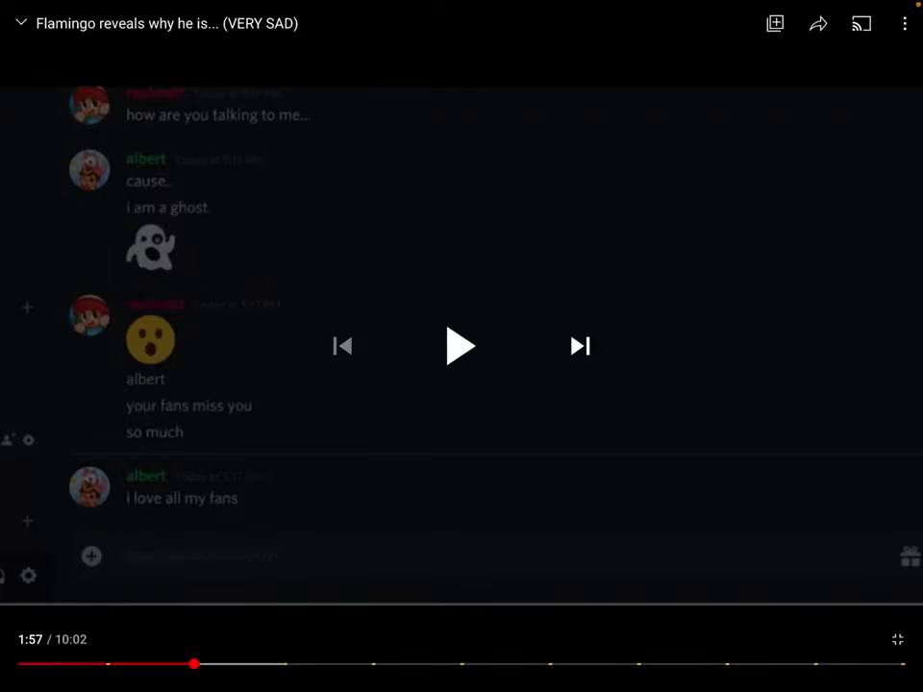
{"action": "left_click", "coordinate": [461, 346]}
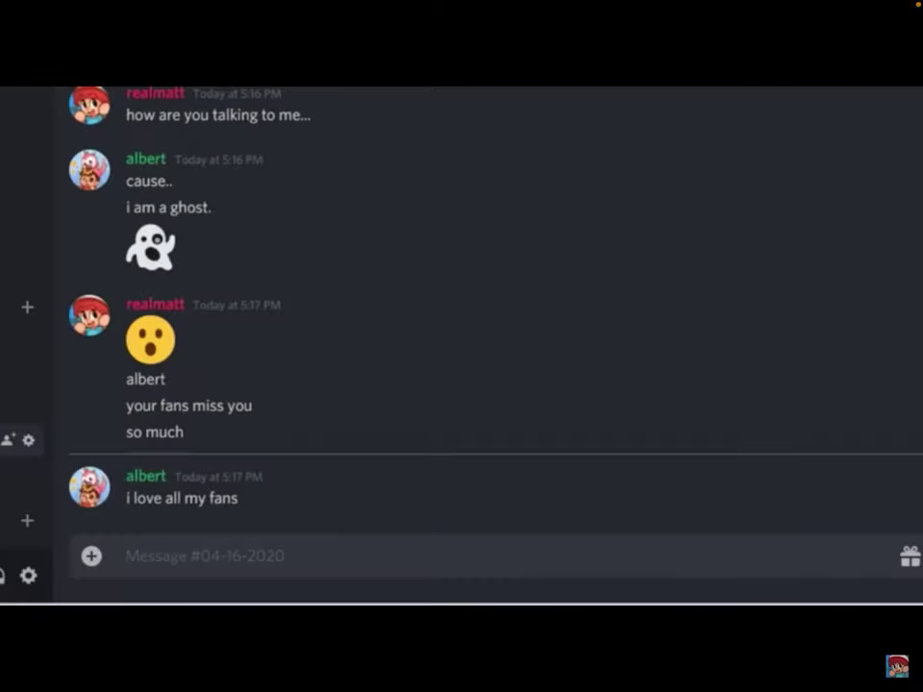
{"action": "left_click", "coordinate": [462, 346]}
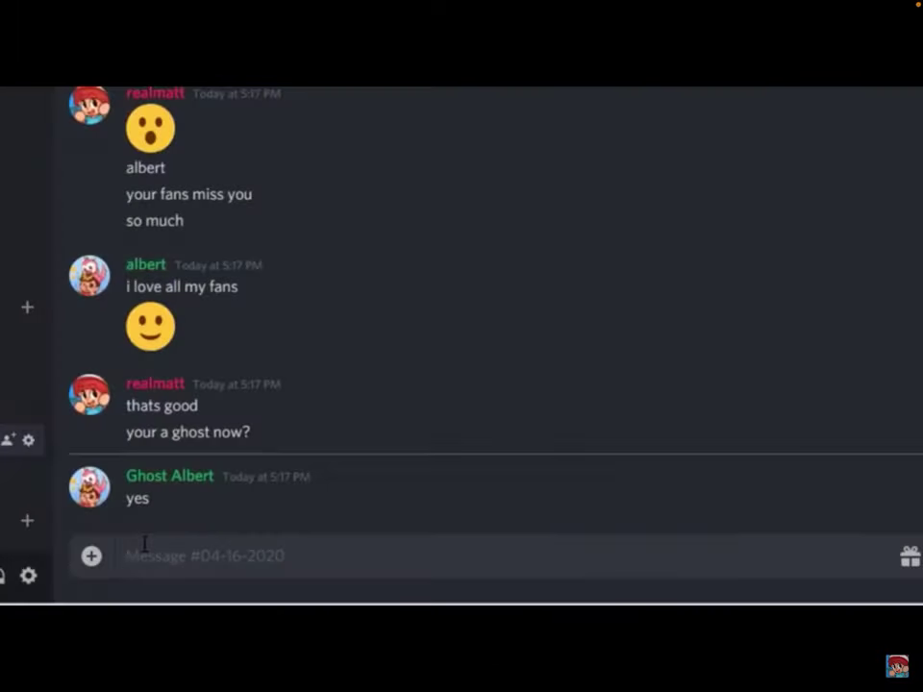
{"action": "key", "text": "space"}
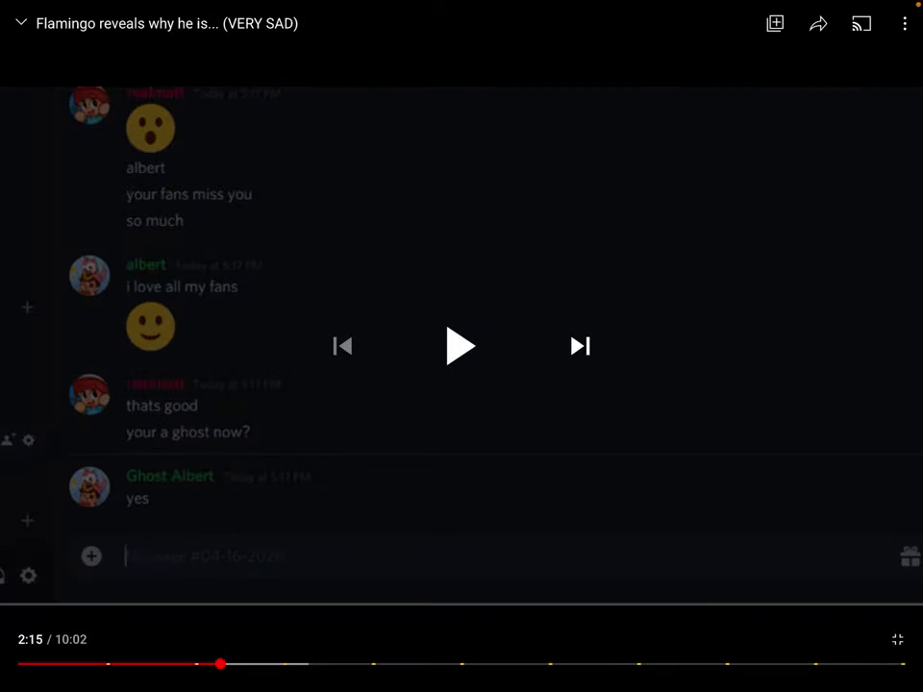
{"action": "left_click", "coordinate": [897, 639]}
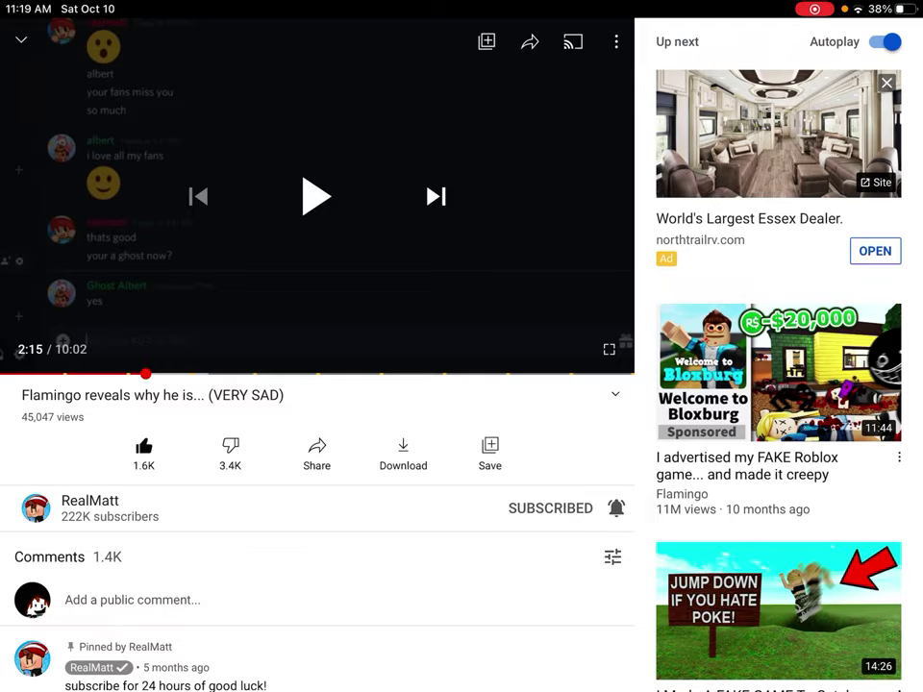